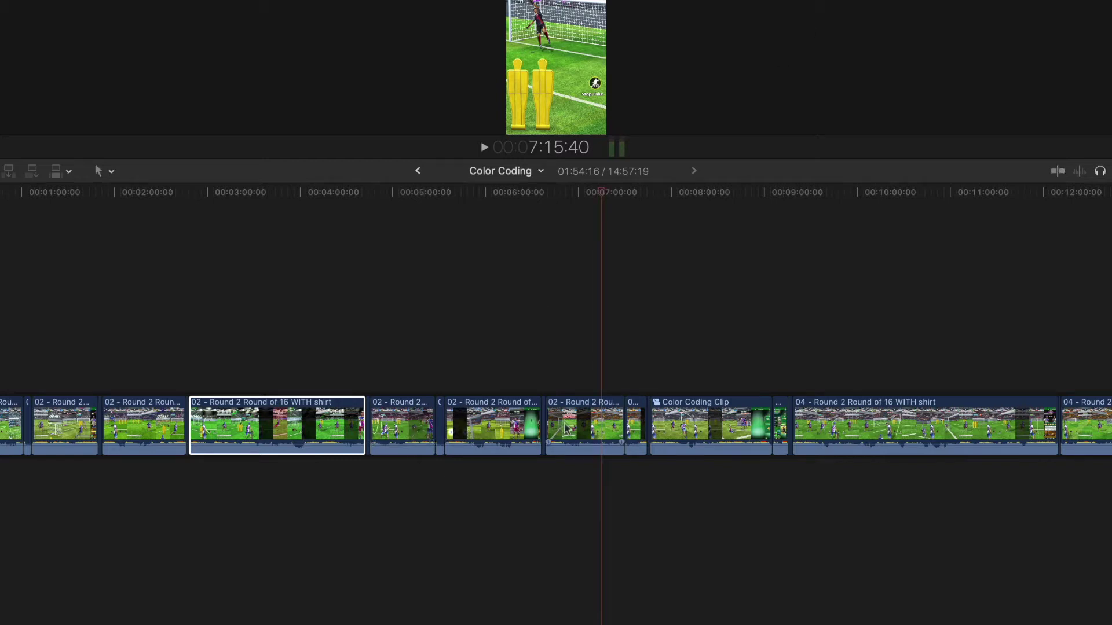
# - Select the Color Coding Clip, the 04 Round 2 clip and several 02 Round 2 clips in turn
pyautogui.click(719, 414)
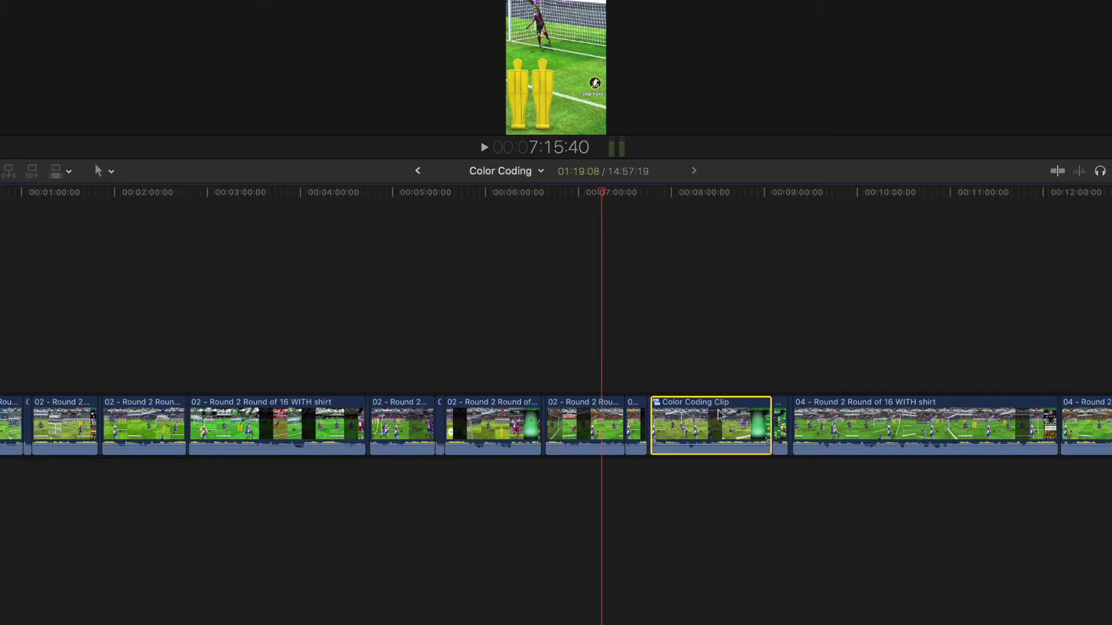
pyautogui.click(911, 429)
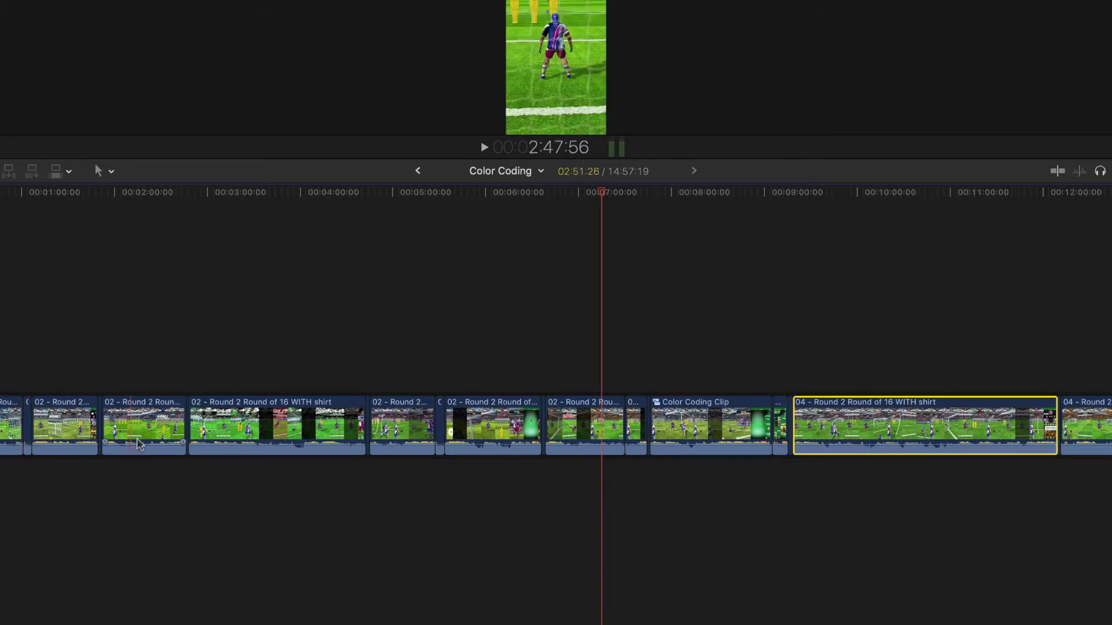
pyautogui.click(317, 422)
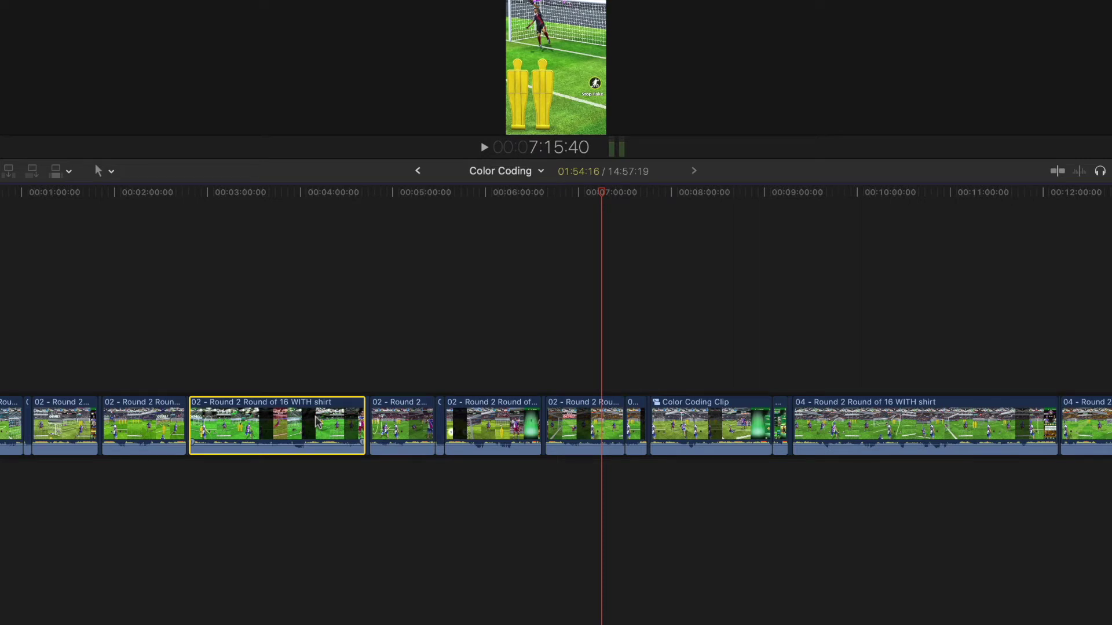
pyautogui.click(527, 414)
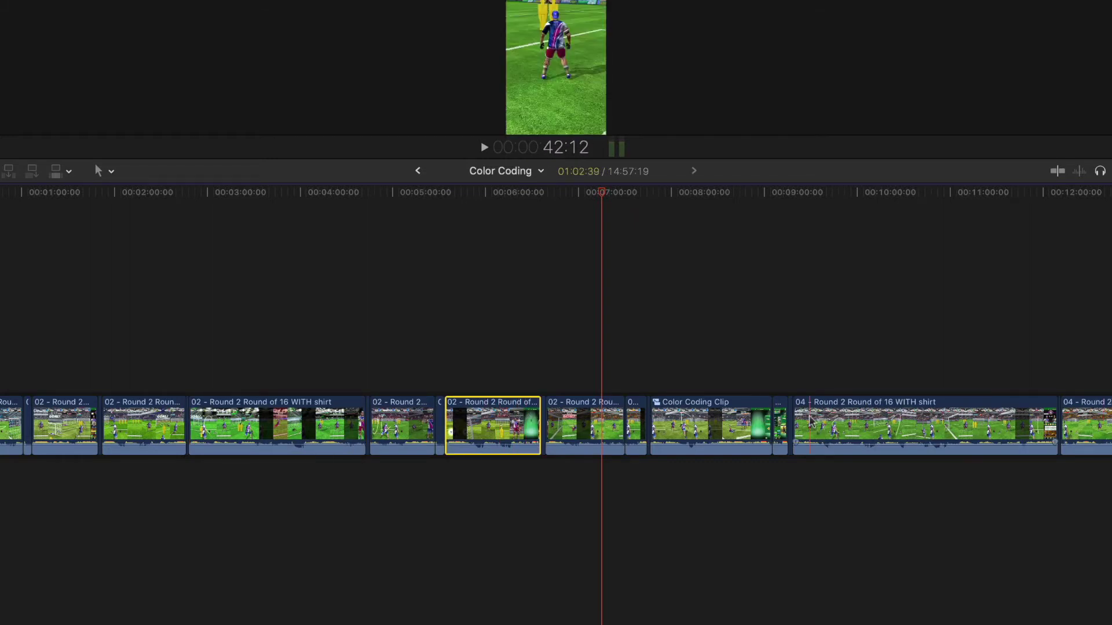
pyautogui.click(606, 425)
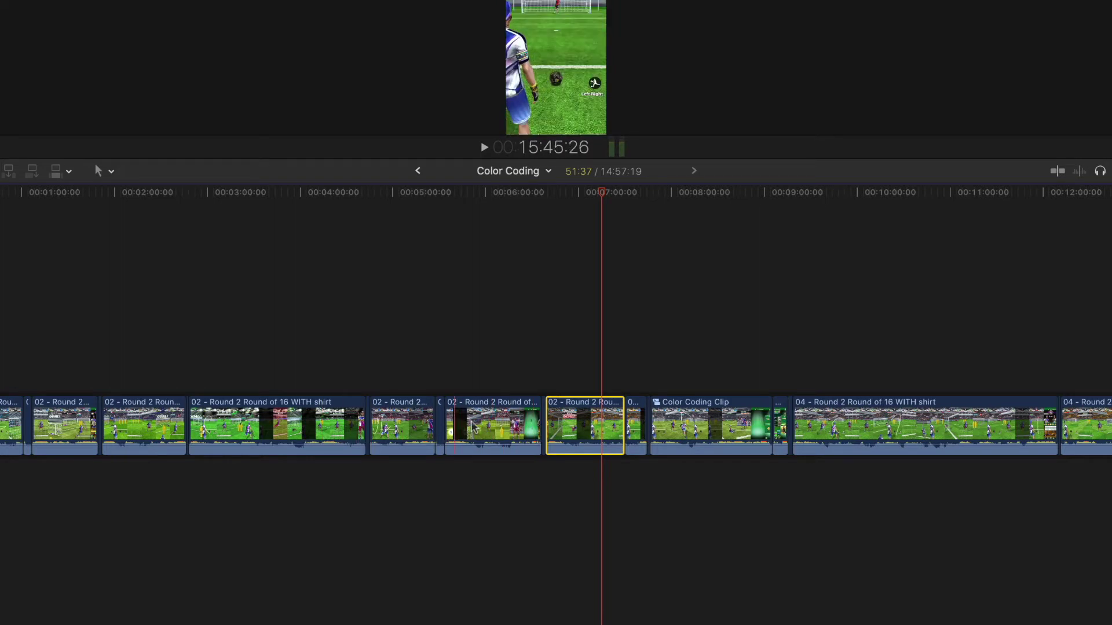
# - Assign the Music audio role to the 02 Round 2 clip before the playhead
pyautogui.click(508, 425)
pyautogui.rightClick(508, 426)
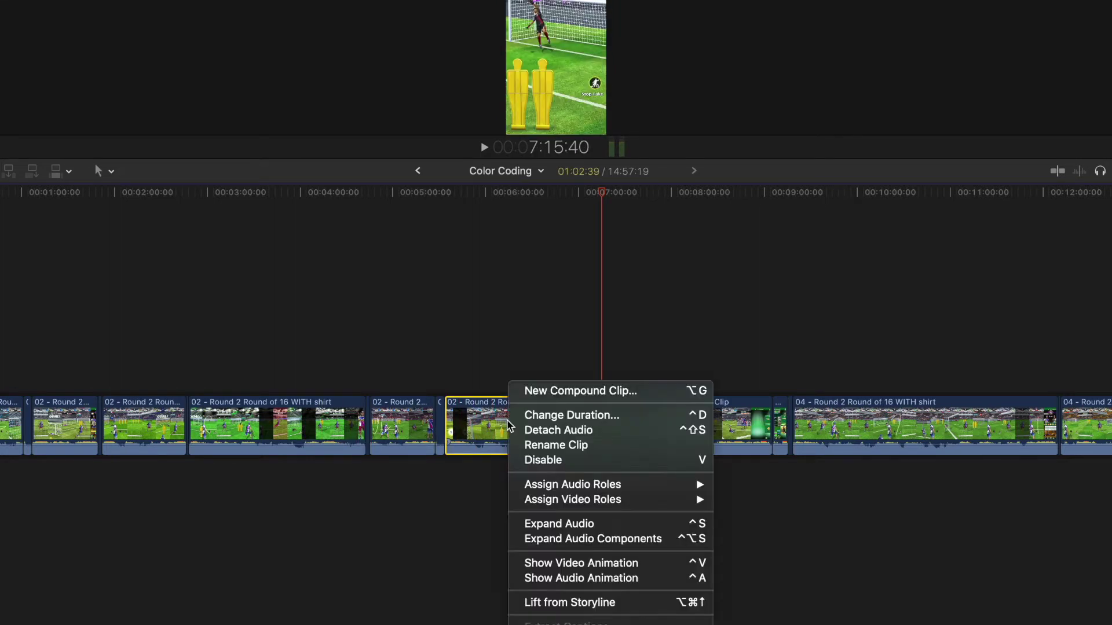
pyautogui.moveTo(568, 485)
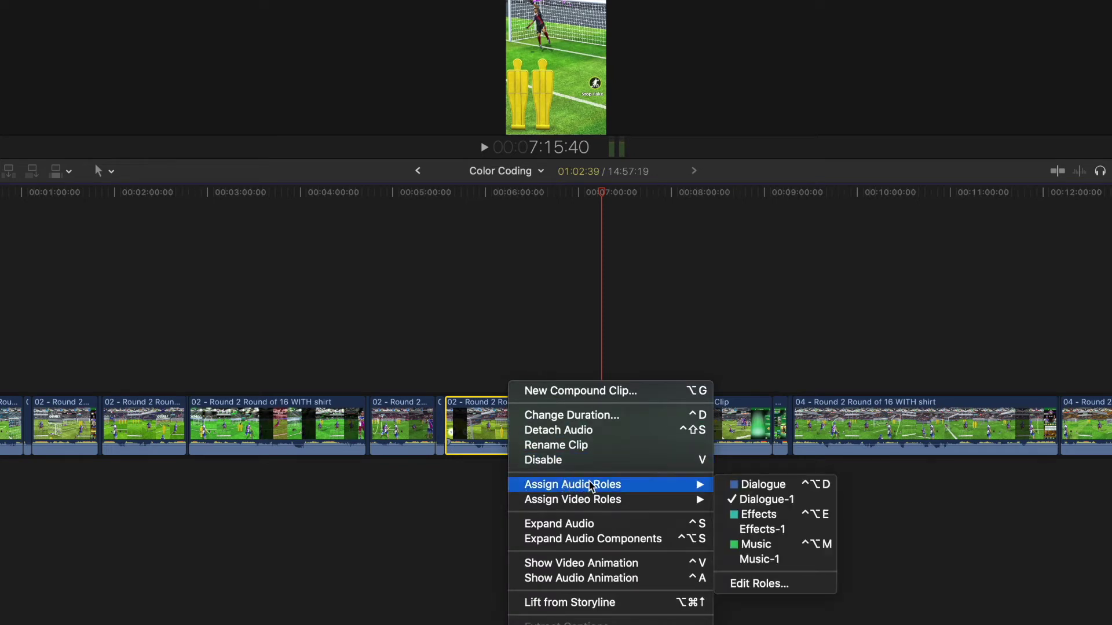
pyautogui.click(767, 548)
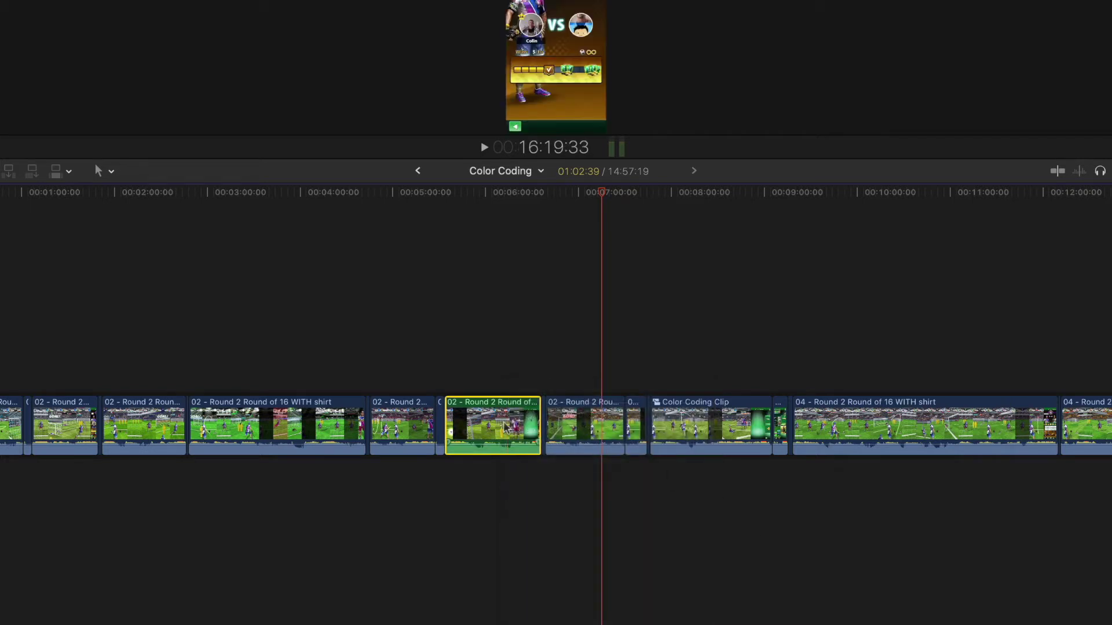
# - Bring up the Color Coding Clip's shortcut menu, then dismiss it without changes
pyautogui.click(712, 435)
pyautogui.rightClick(712, 435)
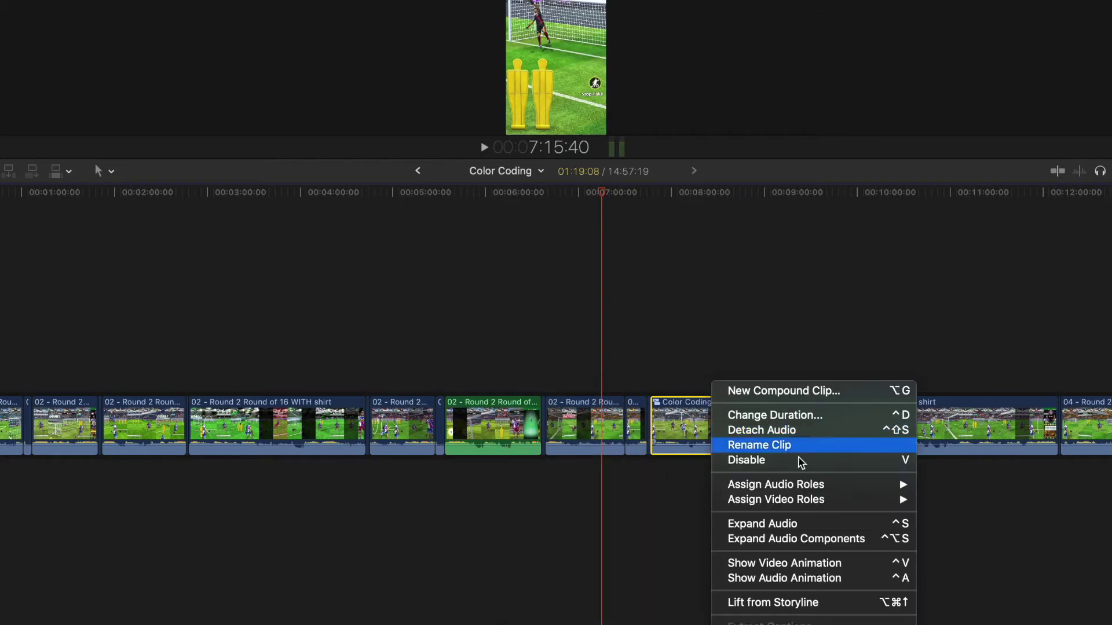
pyautogui.moveTo(816, 488)
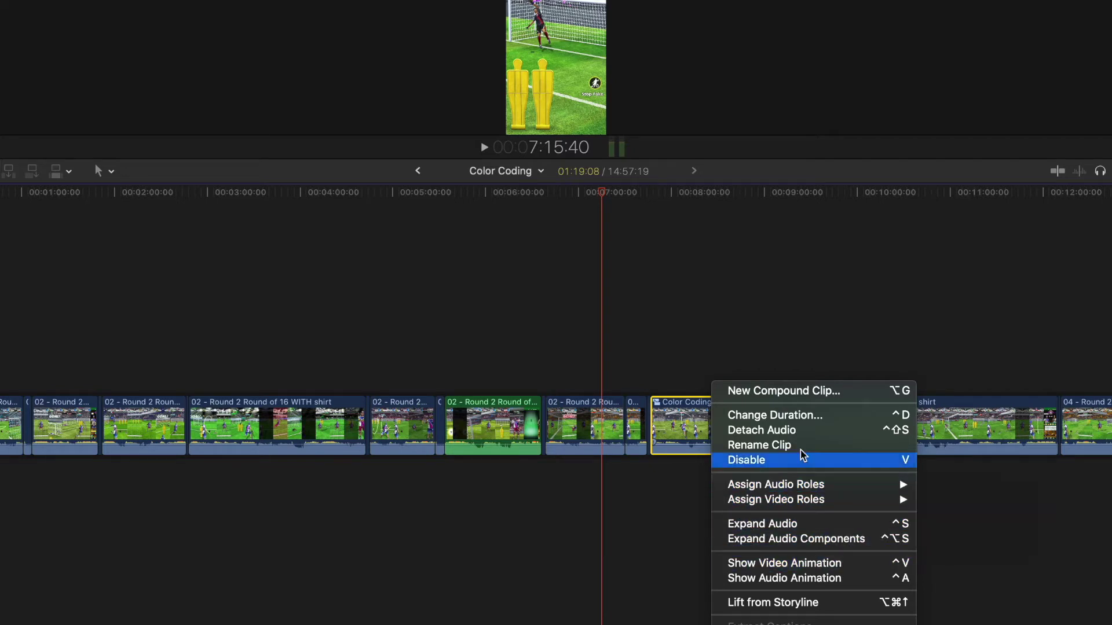
pyautogui.click(744, 313)
# - Assign the Music audio role to the 04 Round 2 Round of 16 WITH shirt clip
pyautogui.click(811, 420)
pyautogui.rightClick(813, 410)
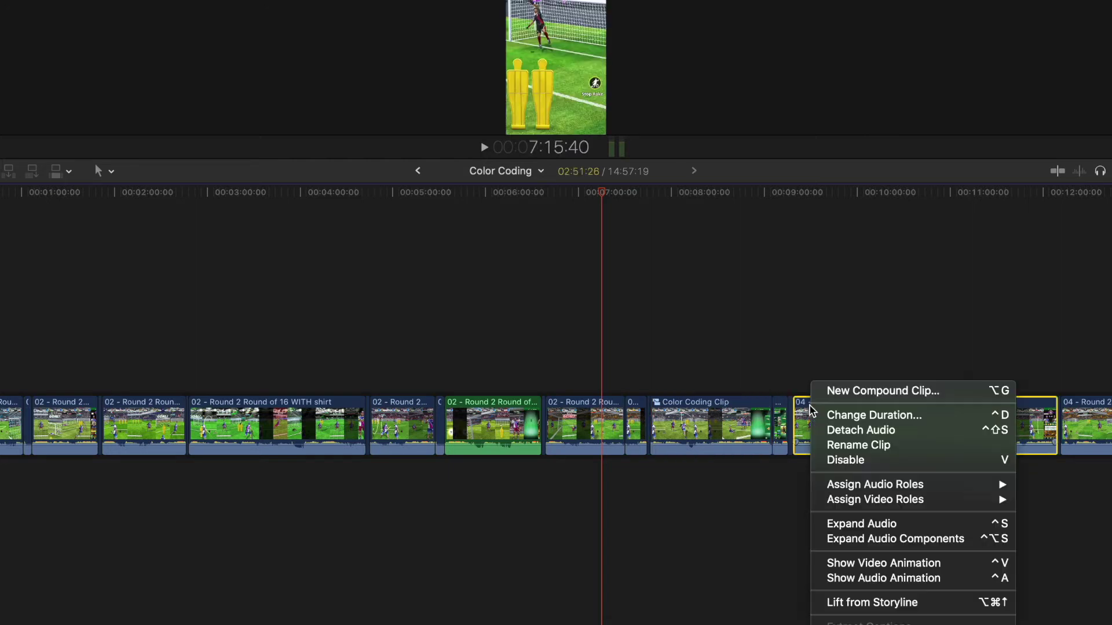
pyautogui.moveTo(912, 484)
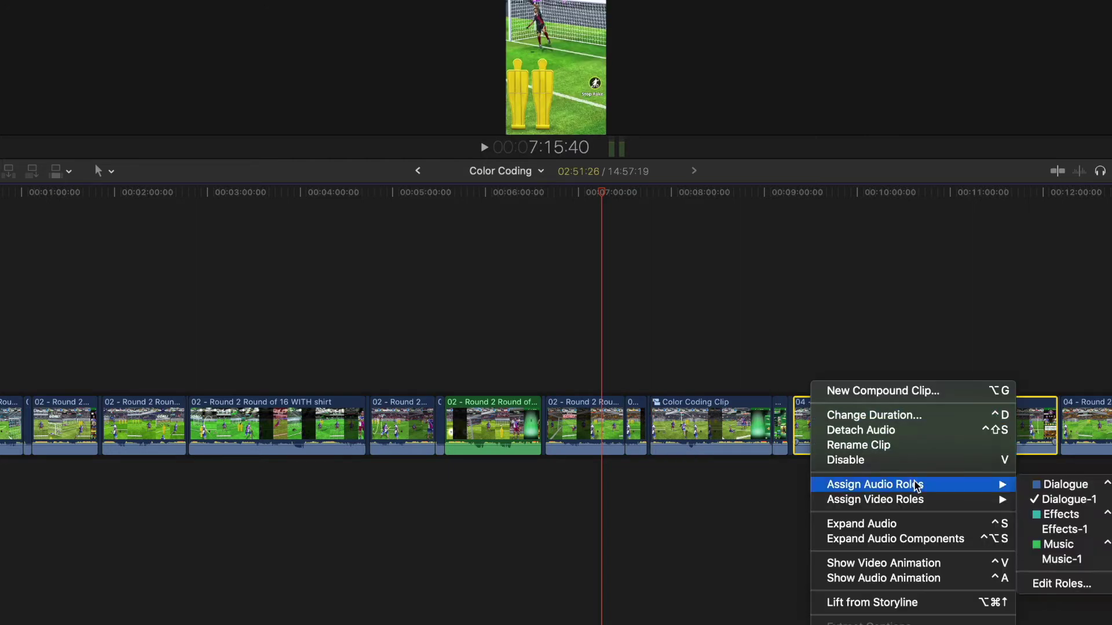
pyautogui.click(1107, 545)
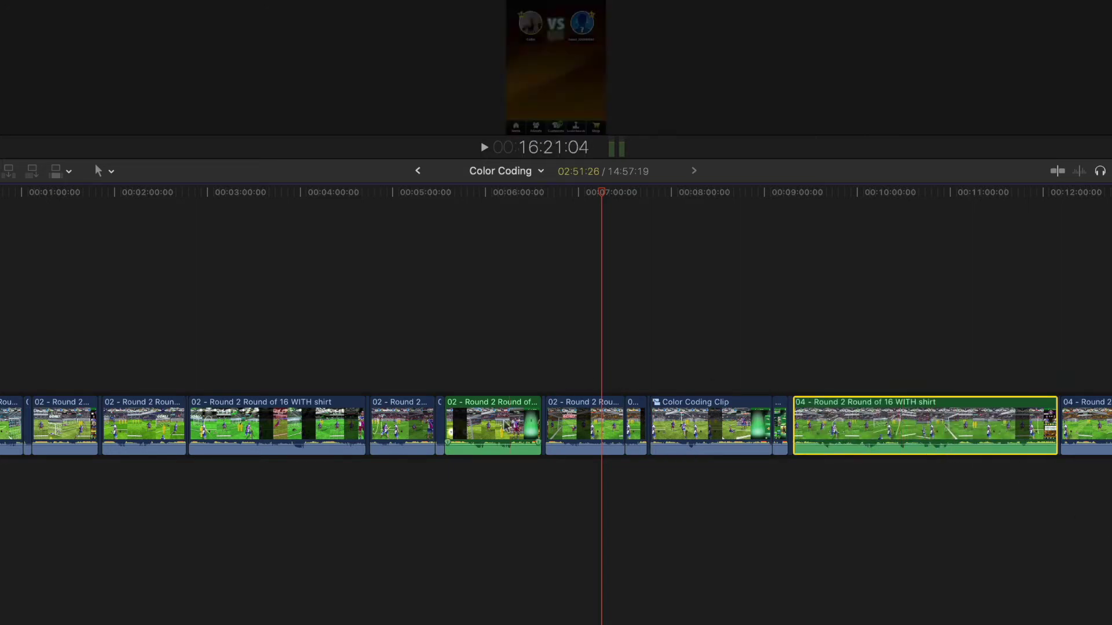
pyautogui.click(504, 425)
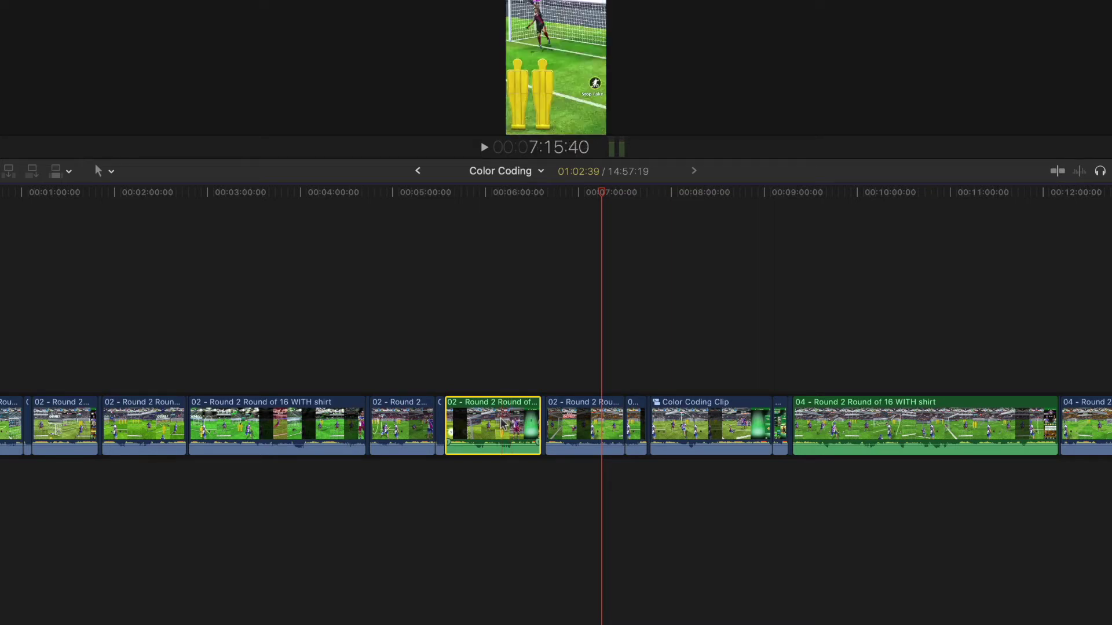
# - Revert the selected clip to Dialogue, then give two 02 Round 2 clips the Music role
pyautogui.hotkey('ctrl', 'alt')
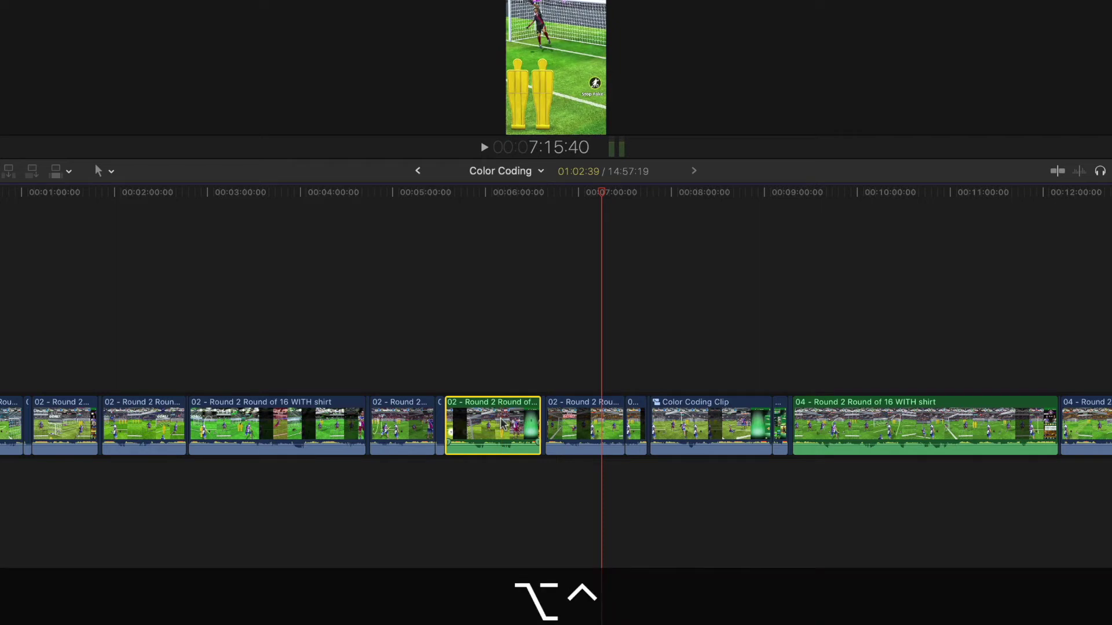
pyautogui.hotkey('ctrl', 'alt', 'd')
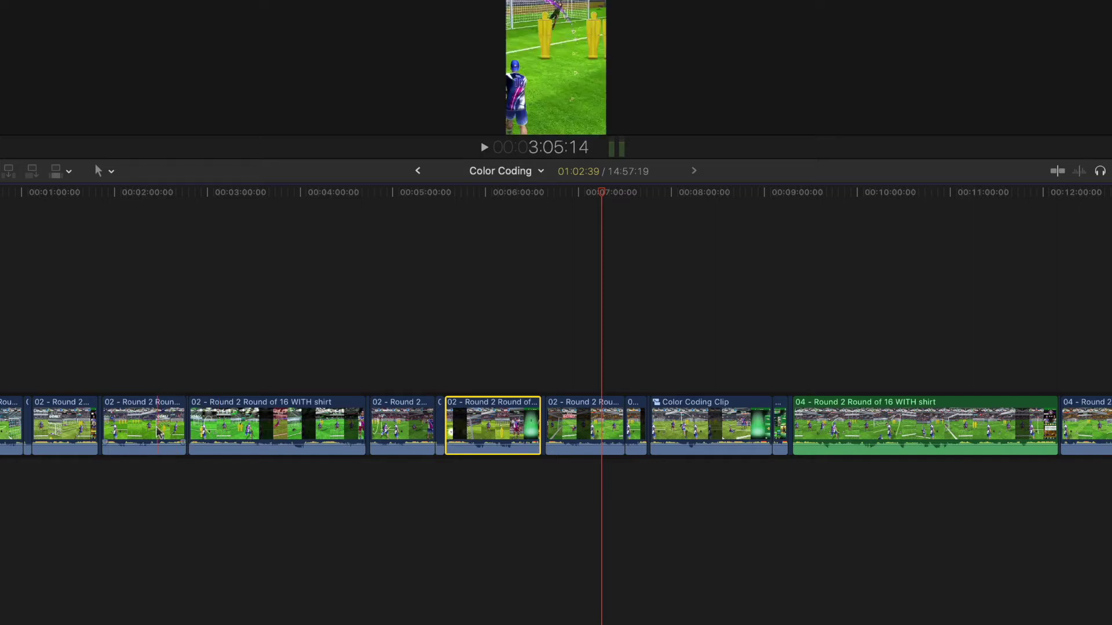
pyautogui.click(150, 431)
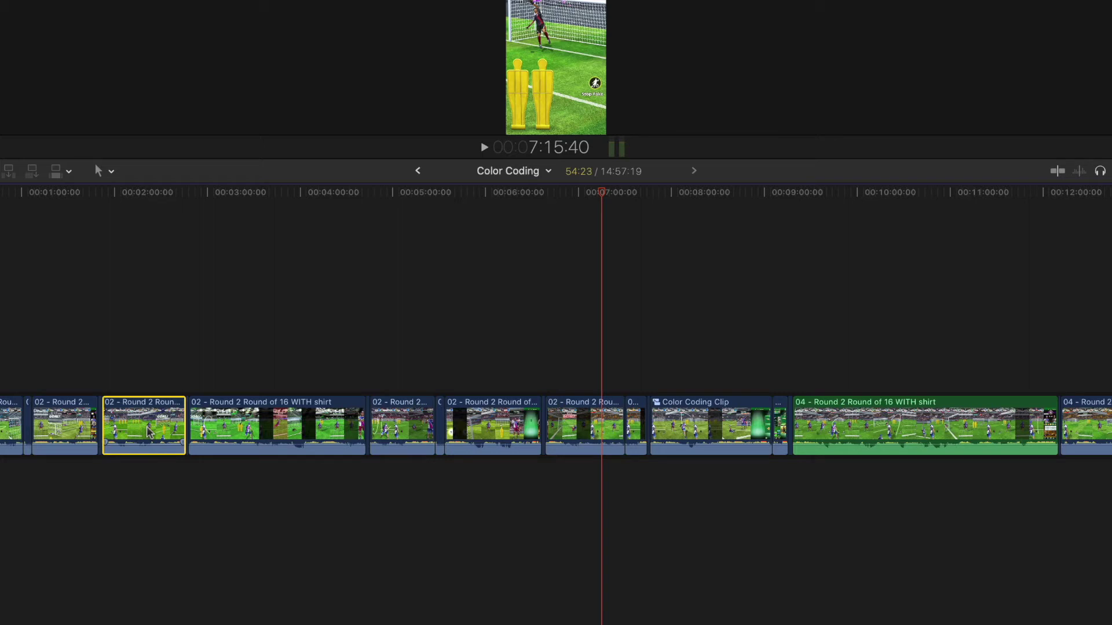
pyautogui.hotkey('ctrl', 'alt', 'm')
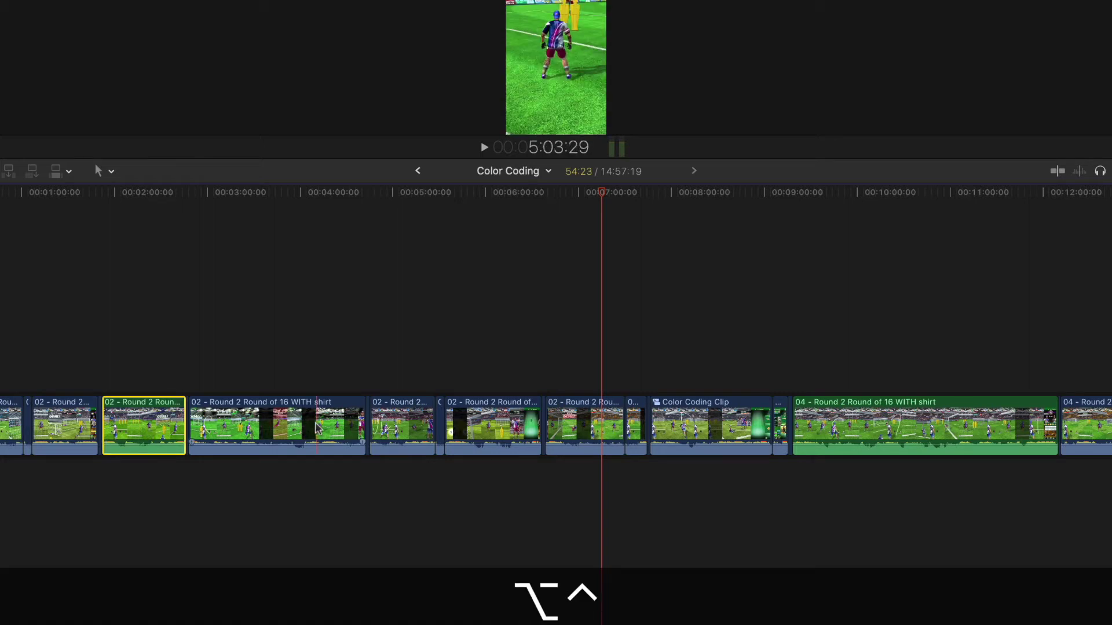
pyautogui.click(425, 431)
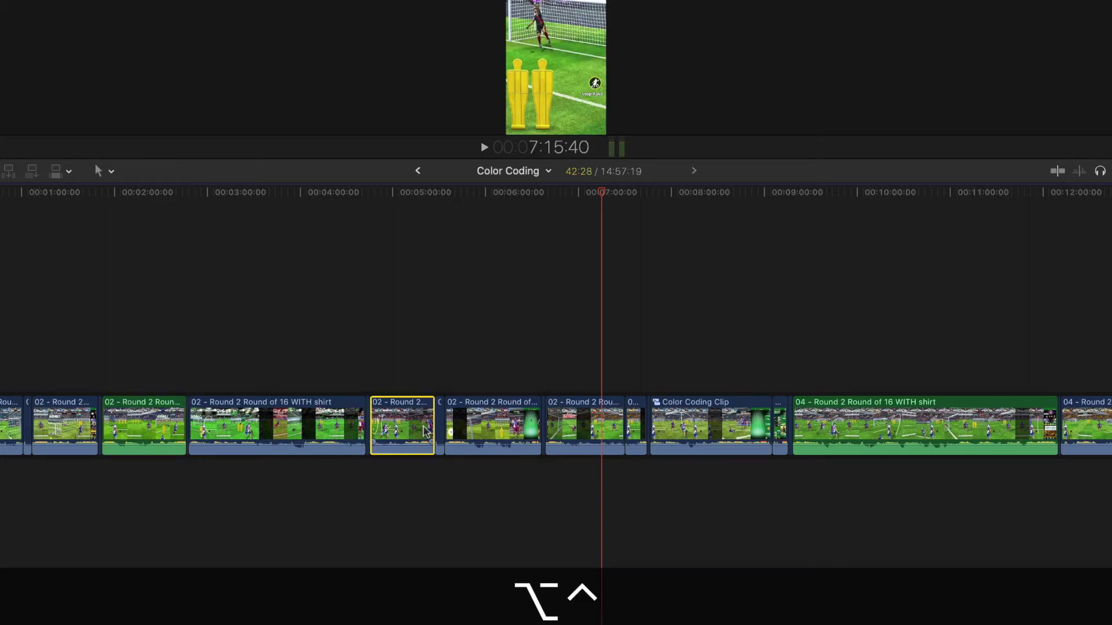
pyautogui.hotkey('ctrl', 'alt', 'm')
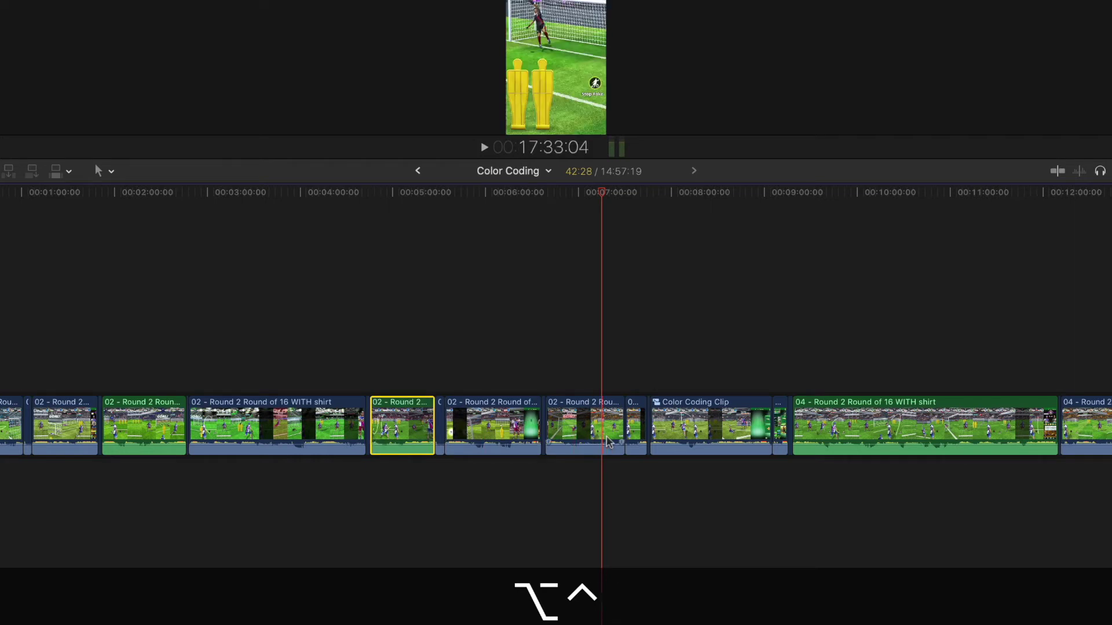
# - Give the first short Round 2 clip the Music role with Option-Control-M
pyautogui.click(705, 425)
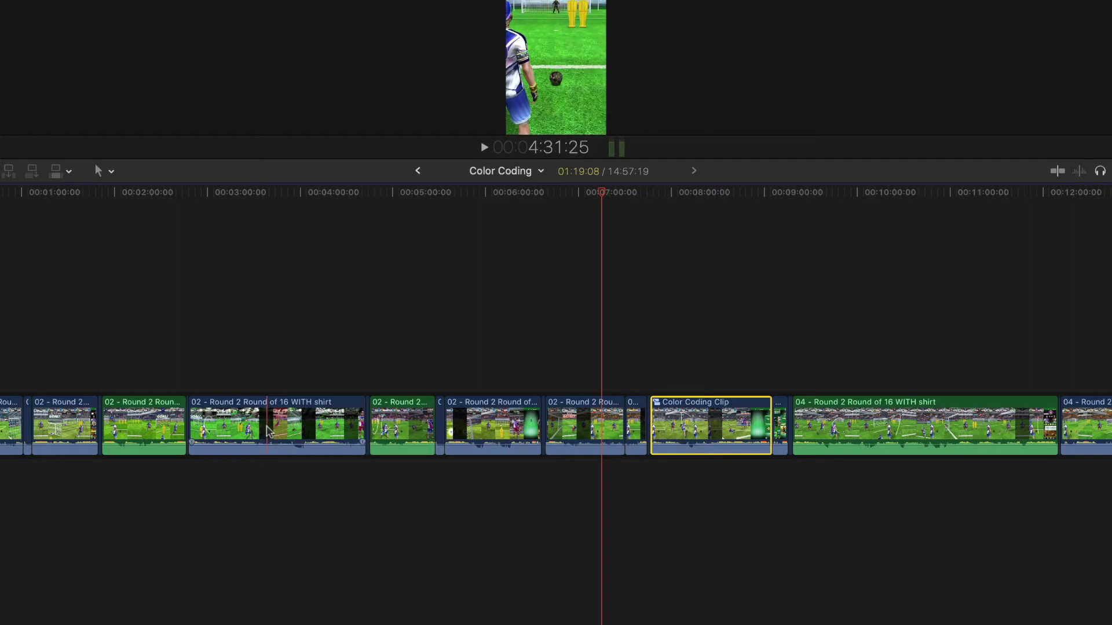
pyautogui.click(58, 418)
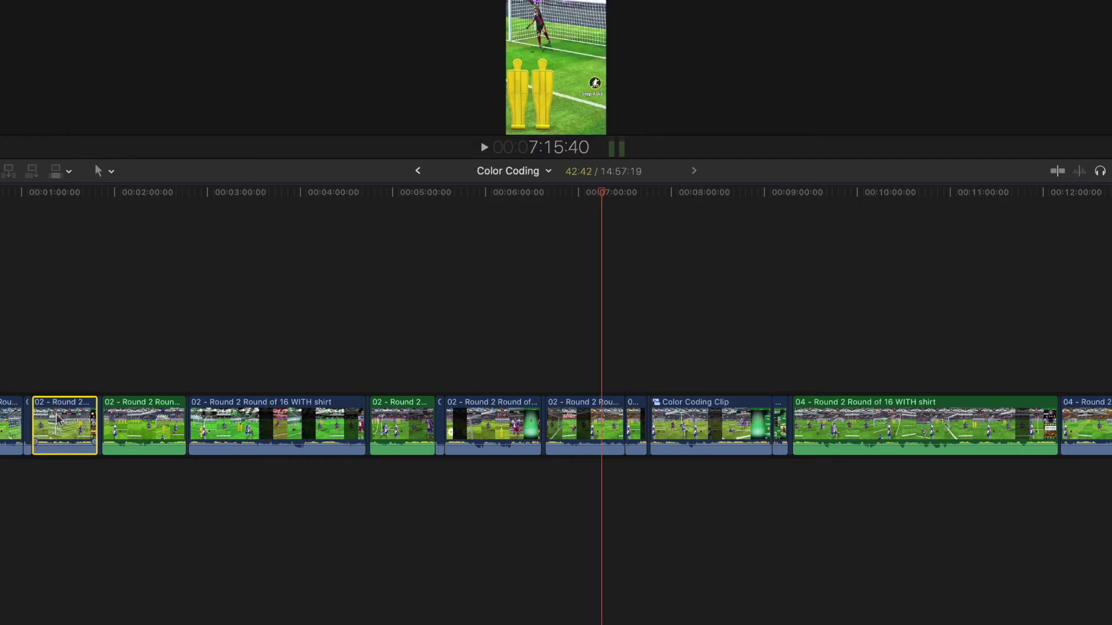
pyautogui.hotkey('ctrl', 'alt')
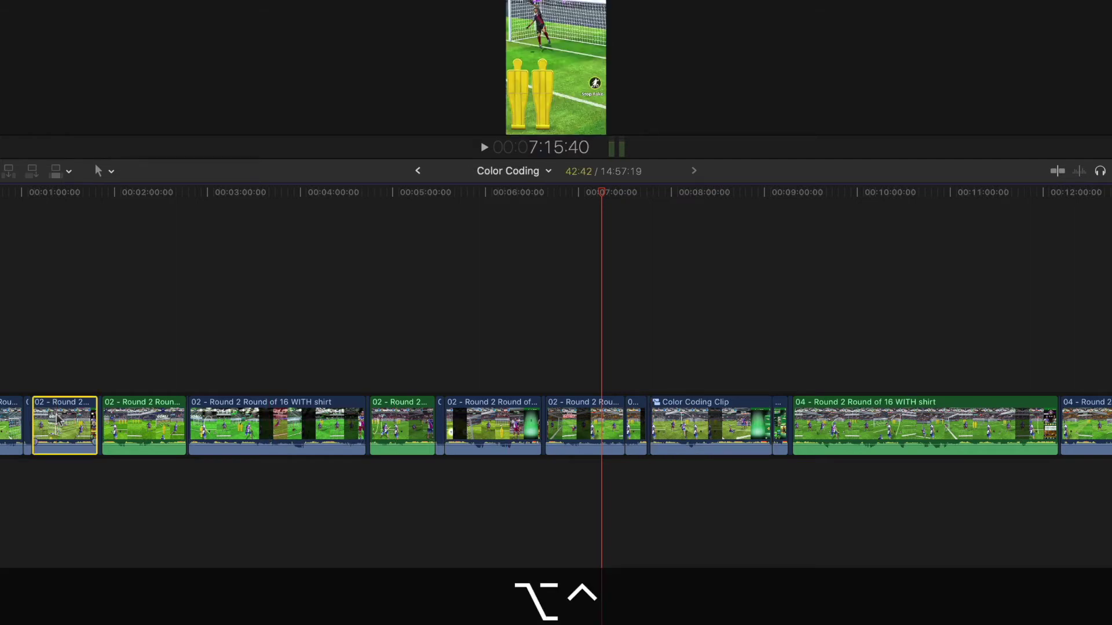
pyautogui.hotkey('ctrl', 'alt', 'm')
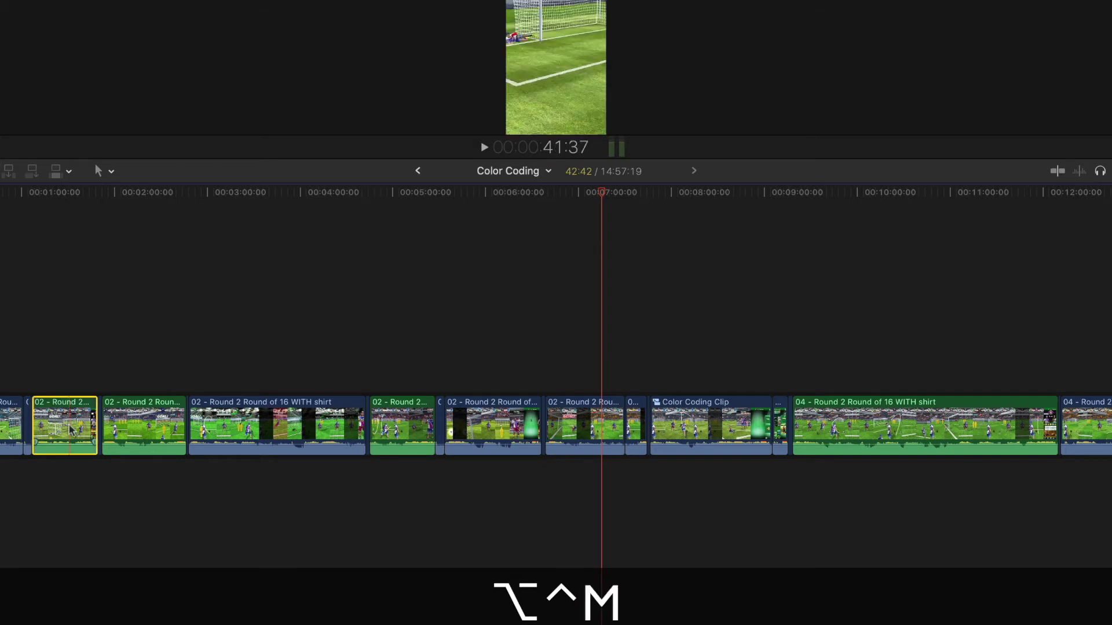
pyautogui.click(146, 438)
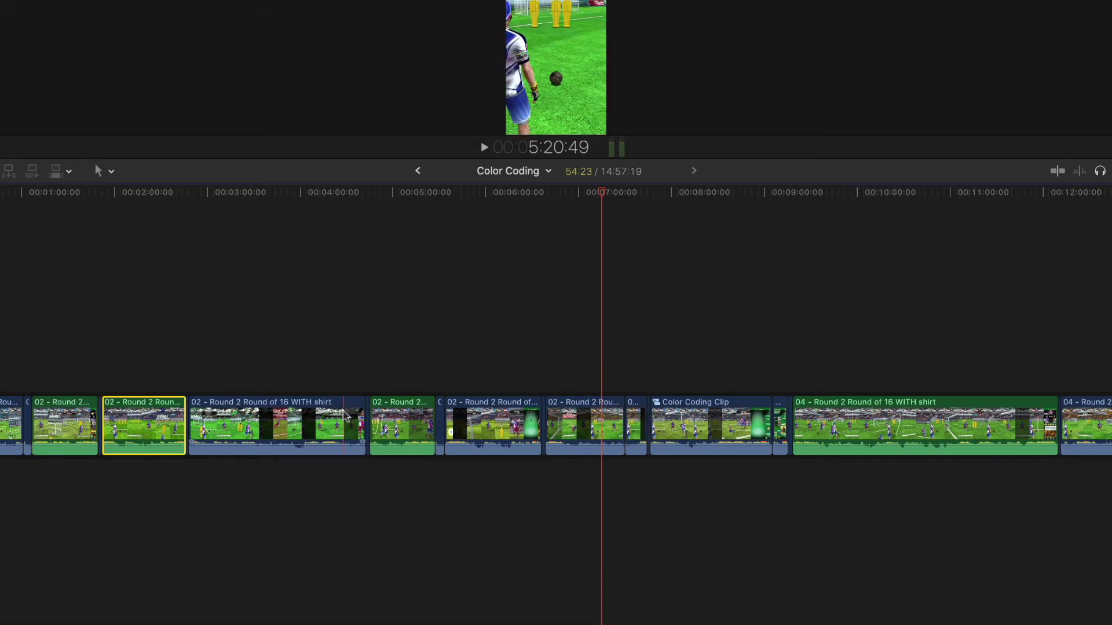
pyautogui.click(249, 434)
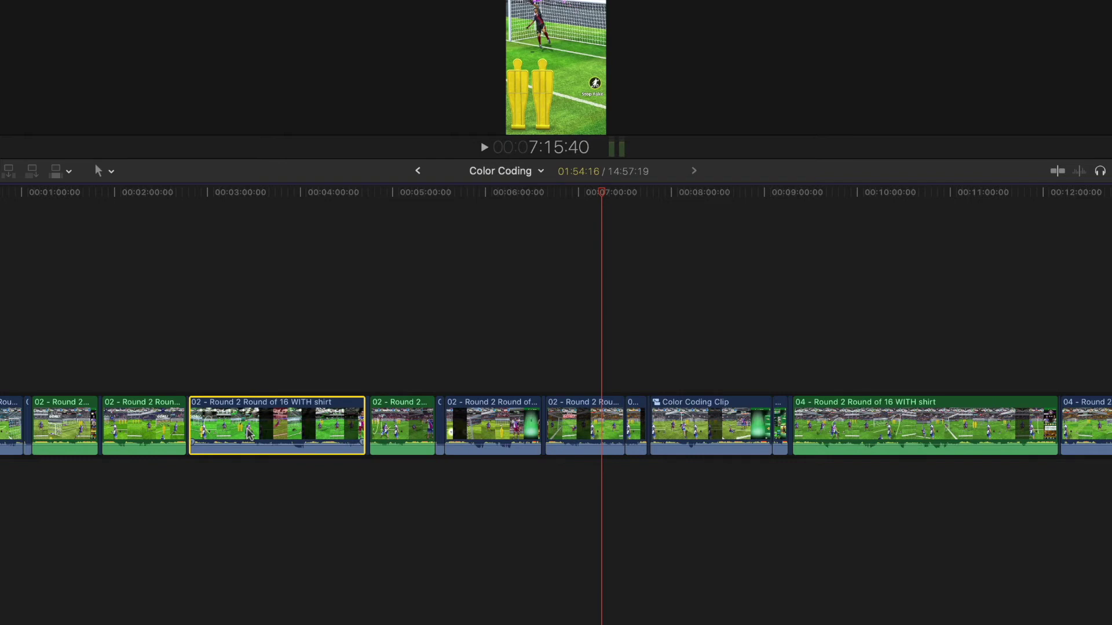
# - Delete the Round of 16 WITH shirt clip and the Color Coding Clip
pyautogui.press('BackSpace')
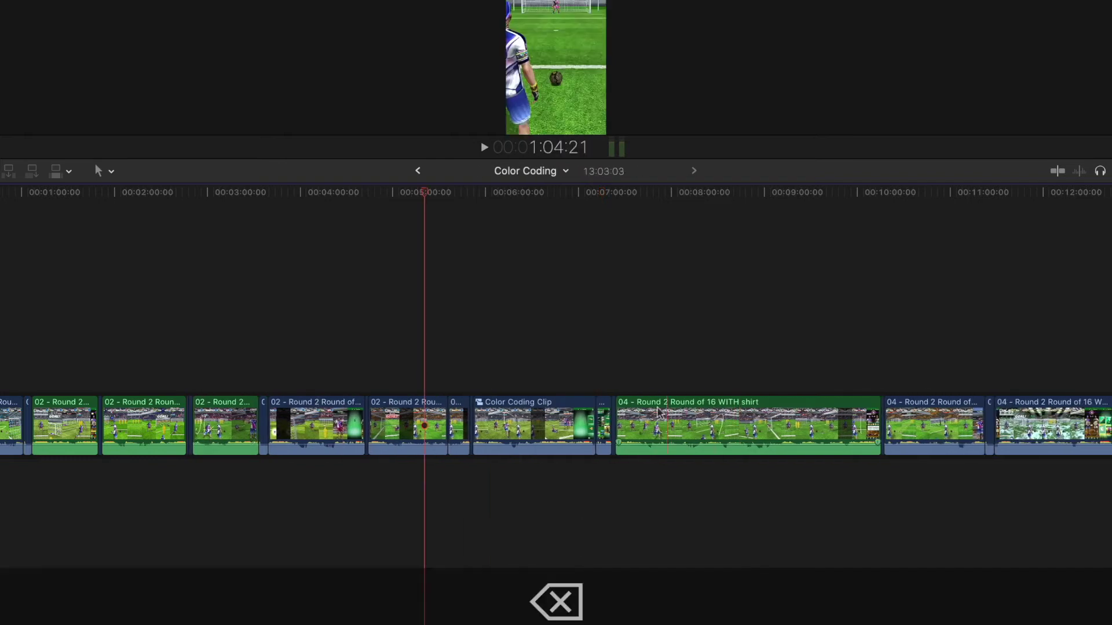
pyautogui.click(544, 437)
pyautogui.press('BackSpace')
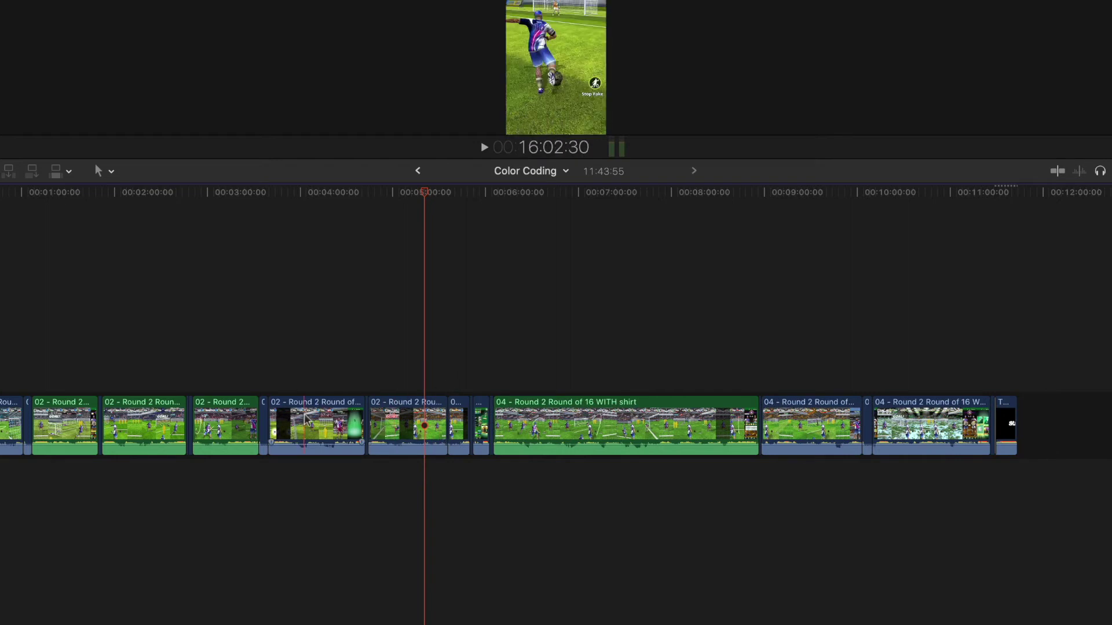
# - Assign the Music role to the Round 2 clip under the playhead
pyautogui.click(312, 418)
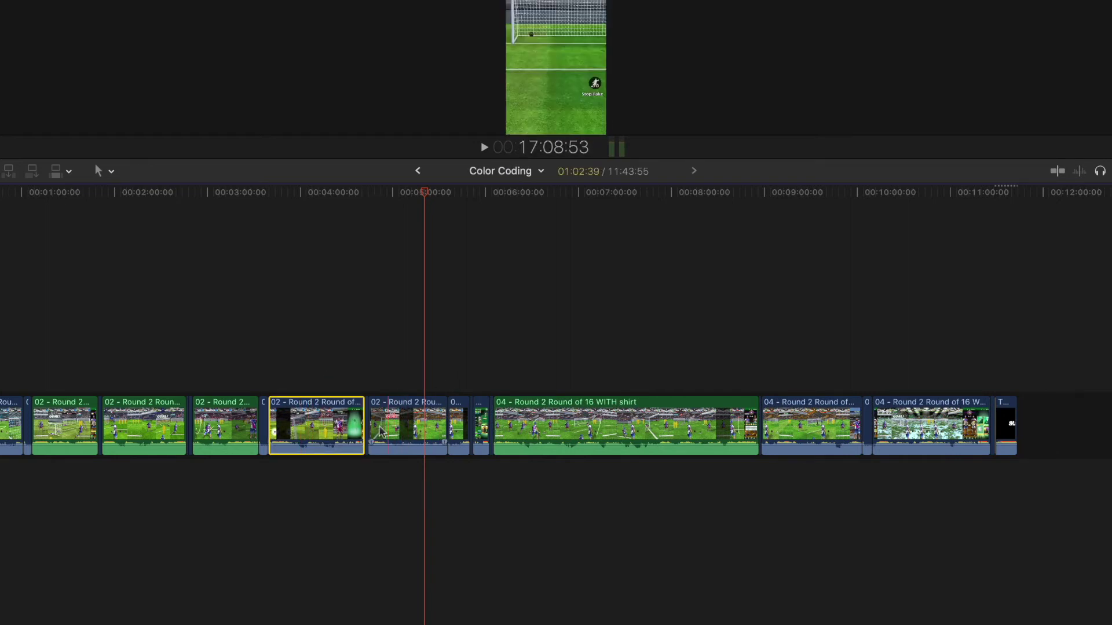
pyautogui.click(422, 423)
pyautogui.hotkey('ctrl', 'alt', 'm')
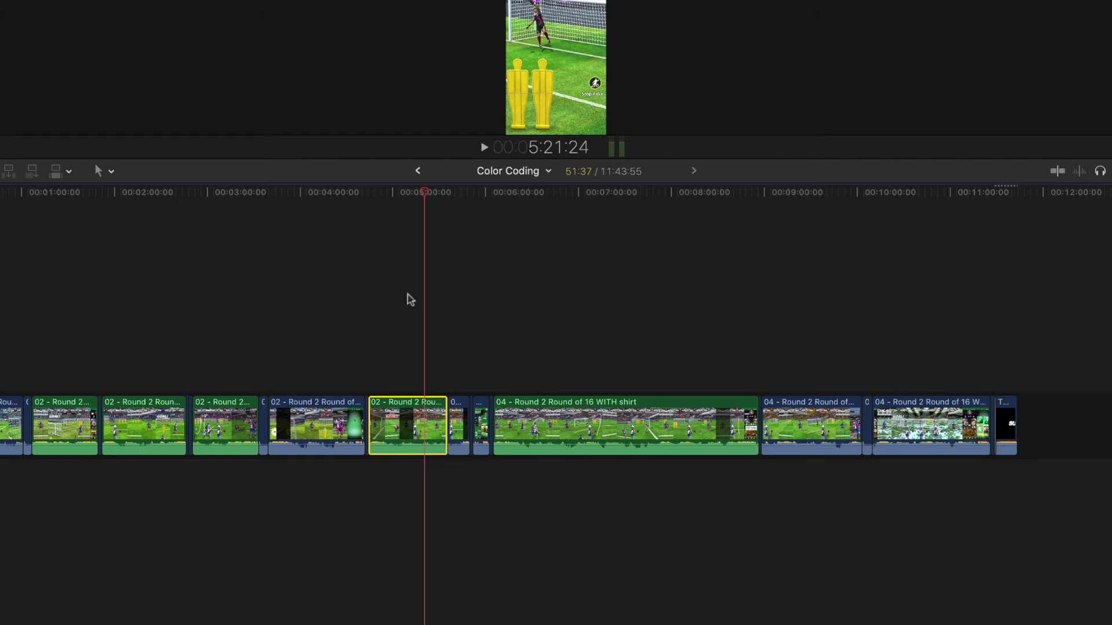
# - Multi-select the five green clips, including the 04 WITH shirt clip, and reassign them the Dialogue role
pyautogui.click(84, 425)
pyautogui.keyDown('super'); pyautogui.click(159, 416); pyautogui.keyUp('super')
pyautogui.keyDown('super'); pyautogui.click(226, 426); pyautogui.keyUp('super')
pyautogui.keyDown('super'); pyautogui.click(405, 426); pyautogui.keyUp('super')
pyautogui.keyDown('super'); pyautogui.click(683, 436); pyautogui.keyUp('super')
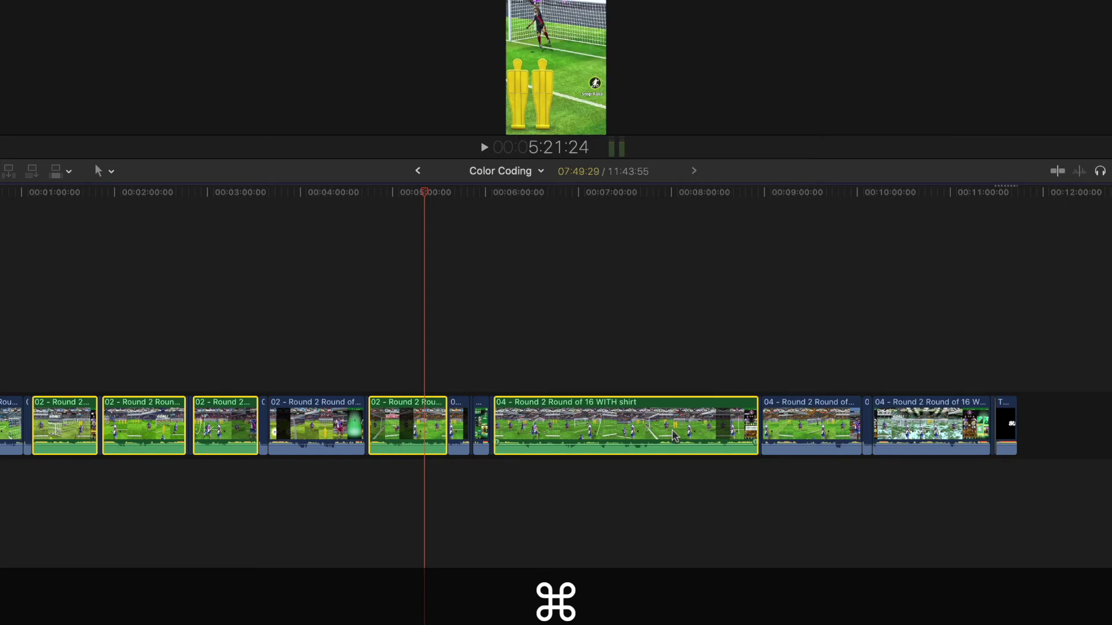
pyautogui.hotkey('ctrl', 'alt', 'd')
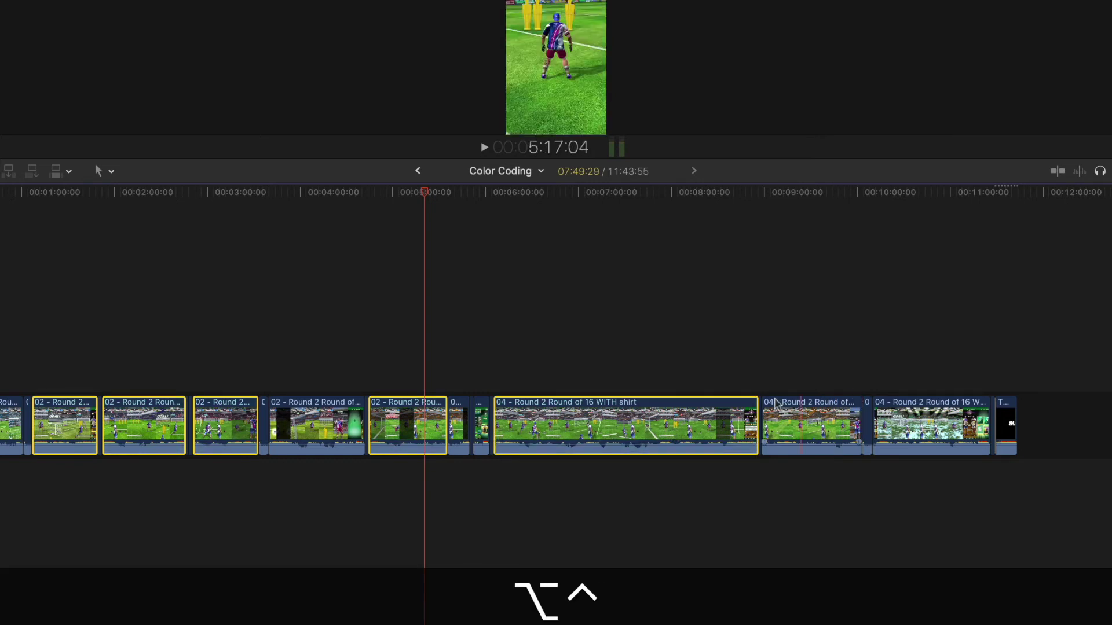
pyautogui.click(571, 365)
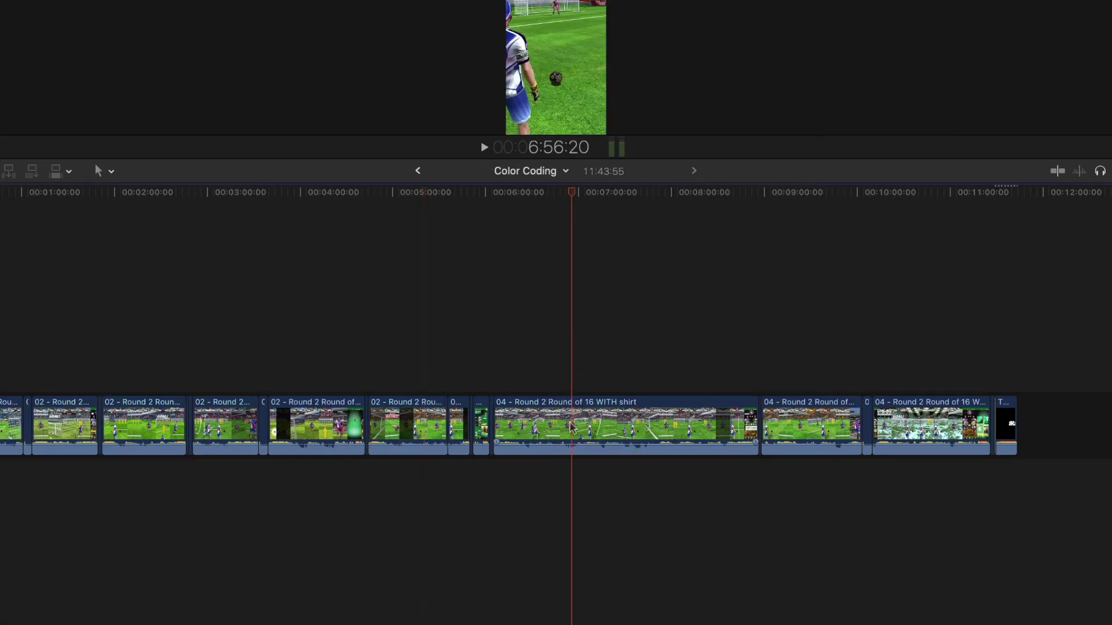
pyautogui.click(566, 432)
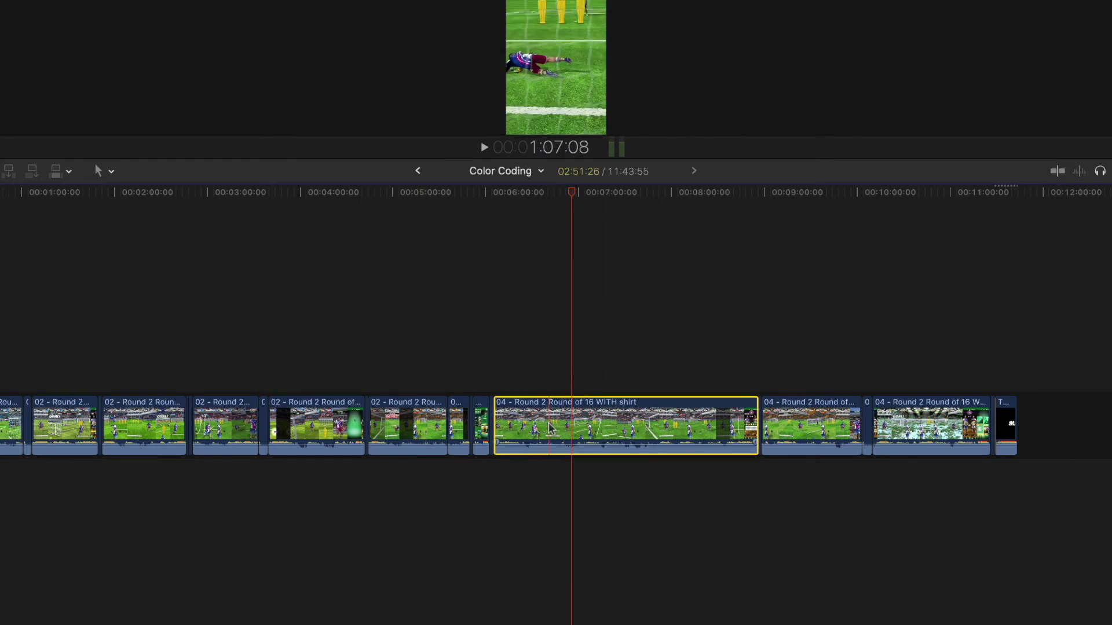
pyautogui.rightClick(550, 432)
pyautogui.moveTo(623, 487)
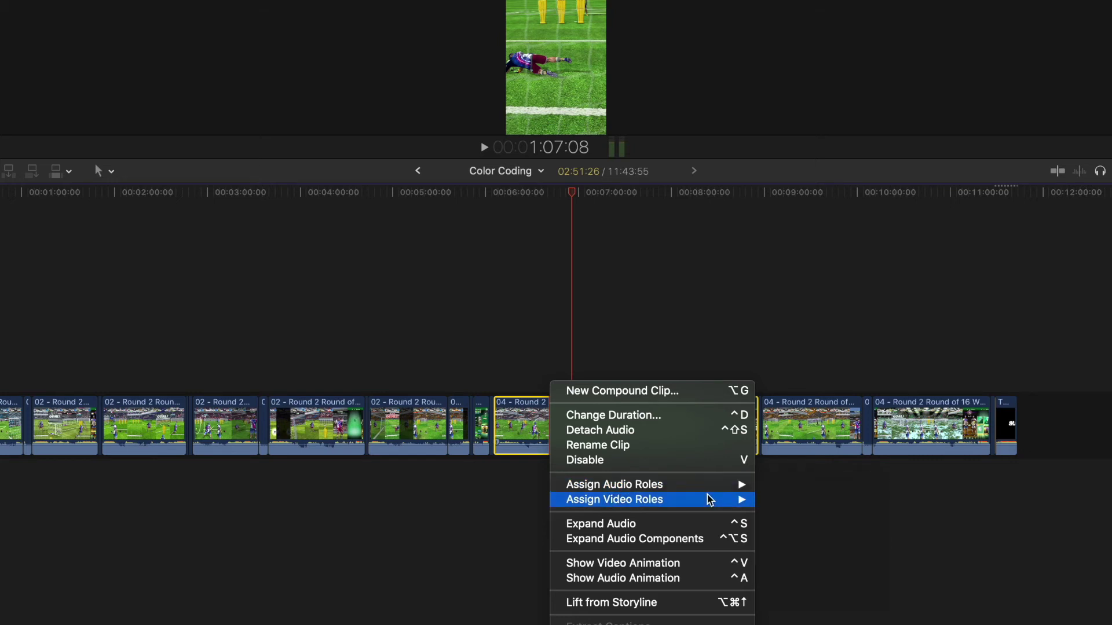
pyautogui.moveTo(712, 499)
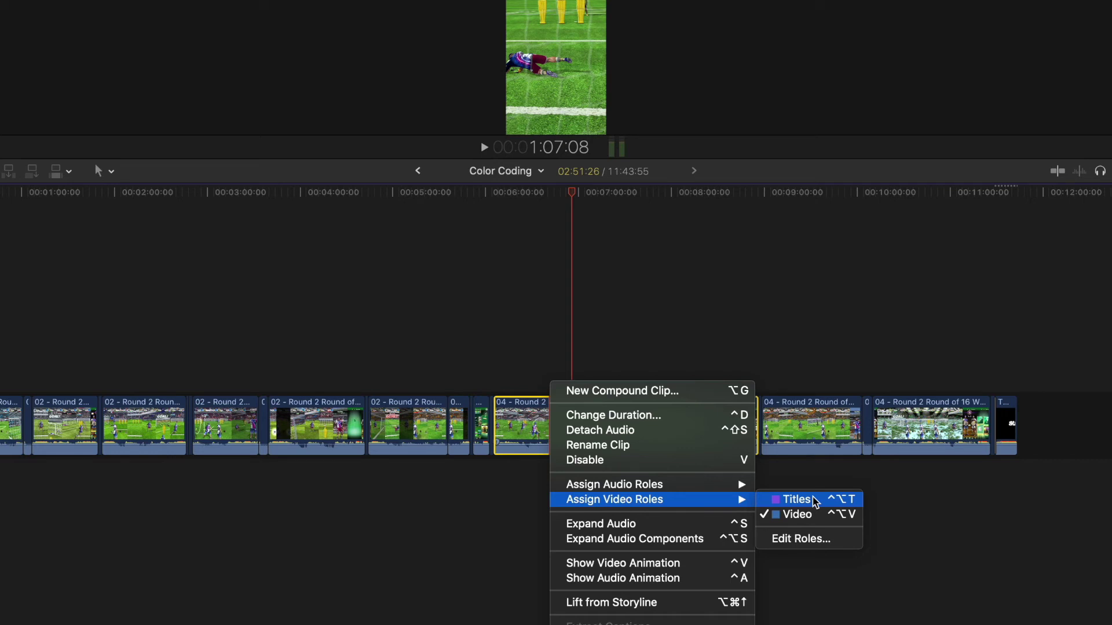
pyautogui.click(418, 410)
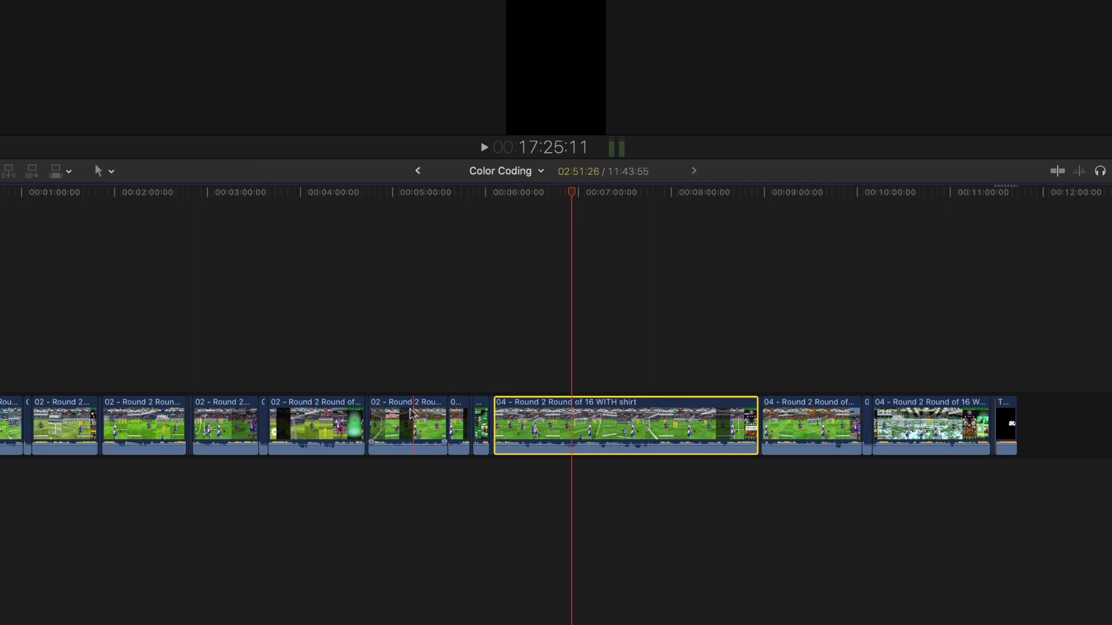
pyautogui.click(414, 407)
pyautogui.press('super+Left')
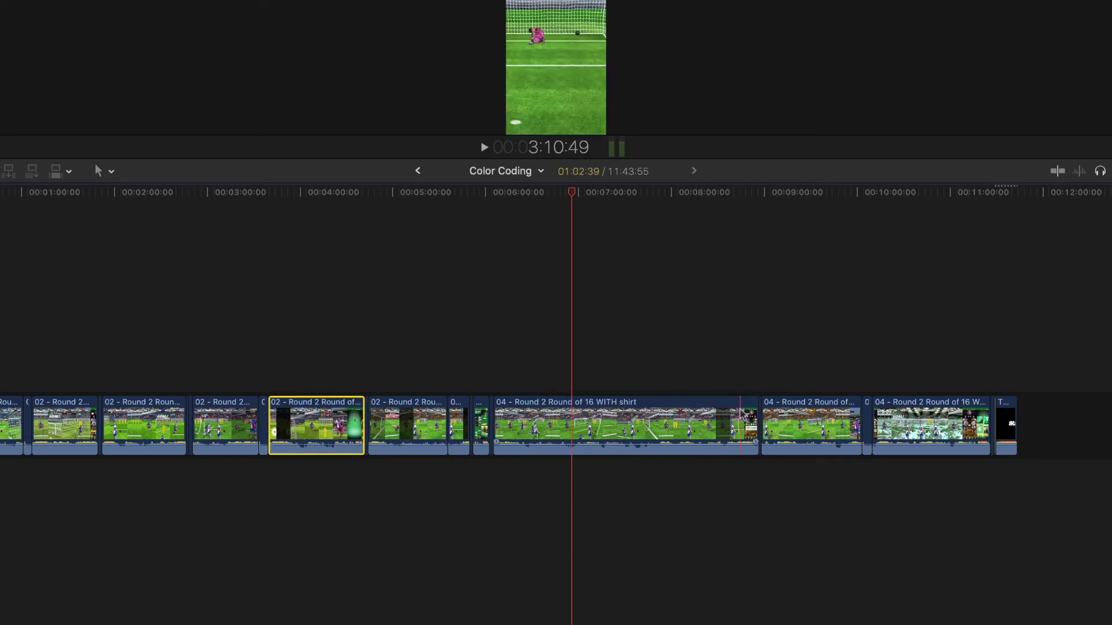
pyautogui.click(793, 425)
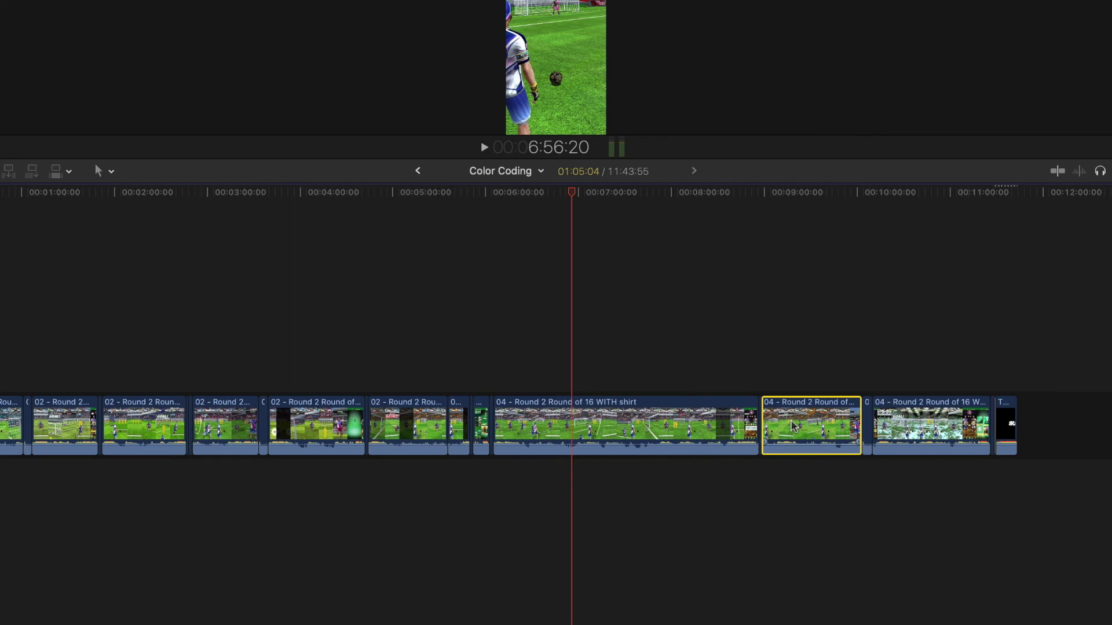
pyautogui.hotkey('ctrl', 'alt')
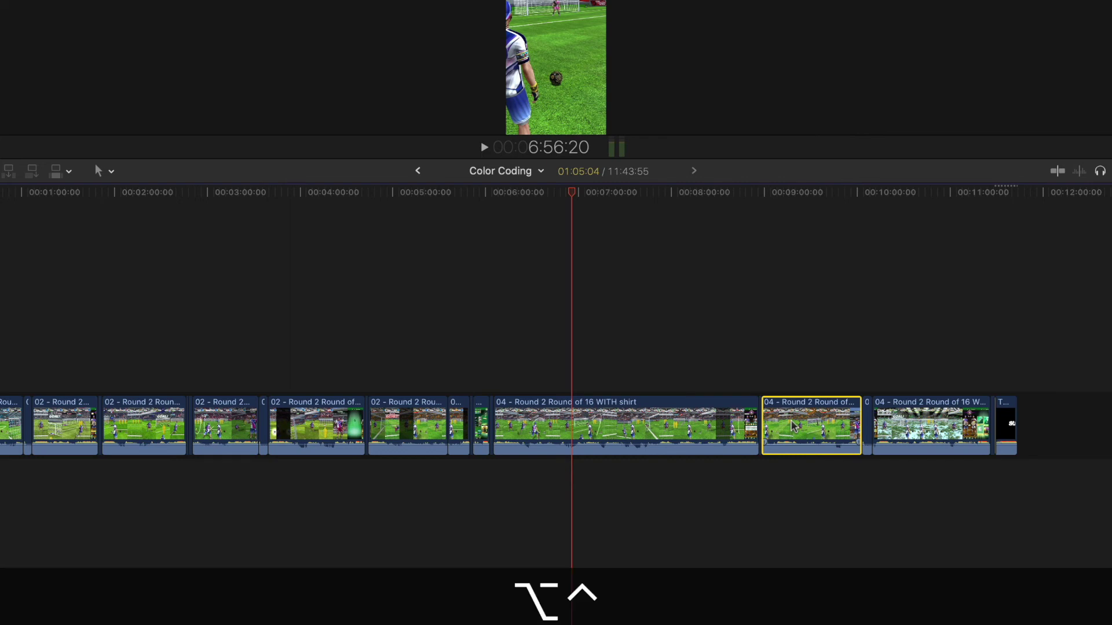
pyautogui.hotkey('ctrl', 'alt', 'm')
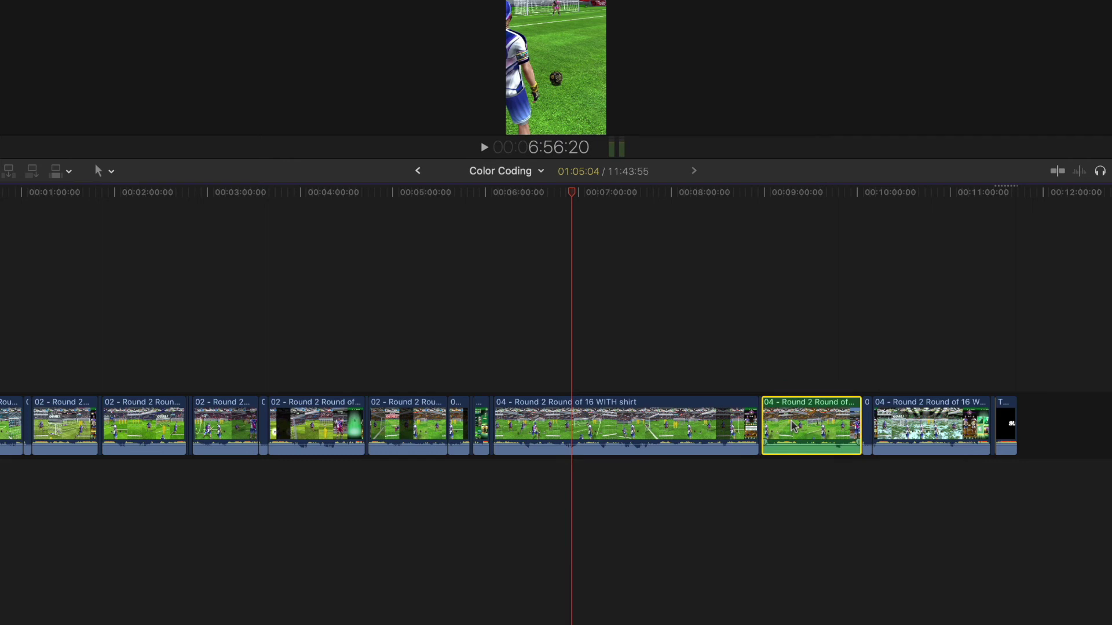
pyautogui.hotkey('ctrl', 'alt', 'd')
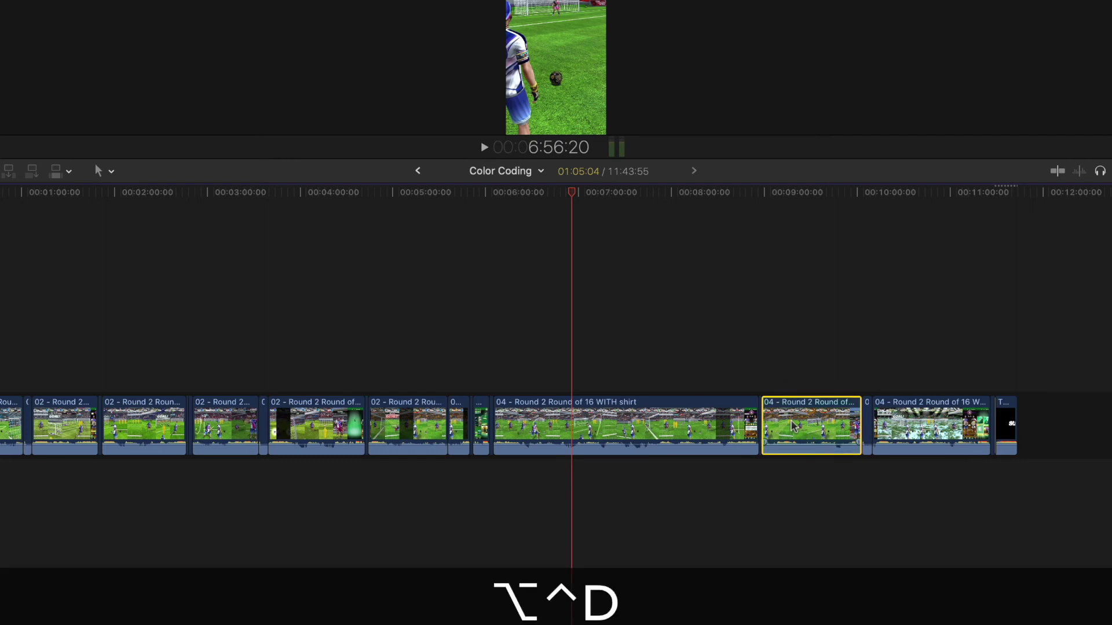